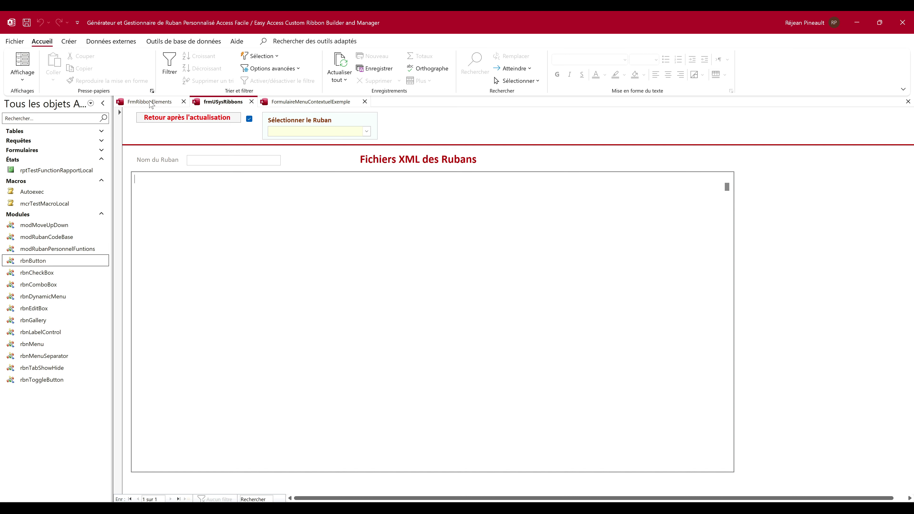
# Switch to the FrmRibbonElements form and look at the database file's information page.
pyautogui.click(153, 103)
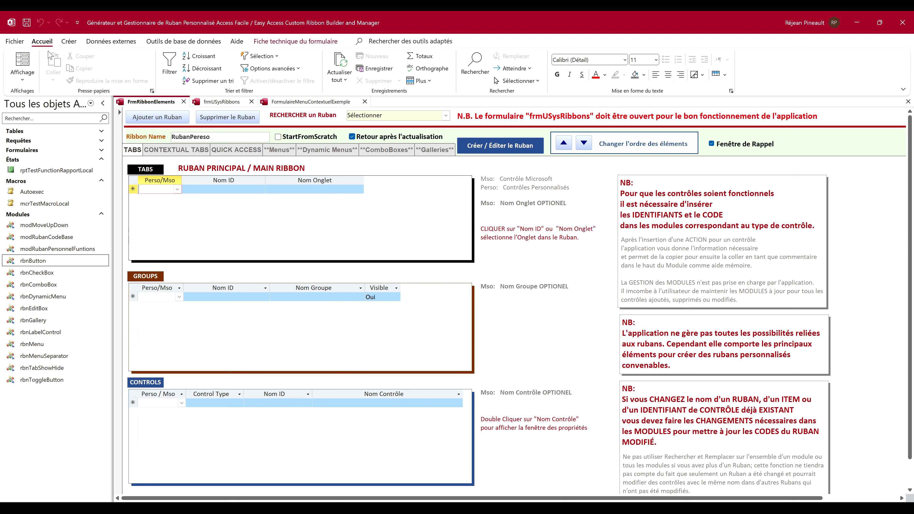
pyautogui.click(15, 40)
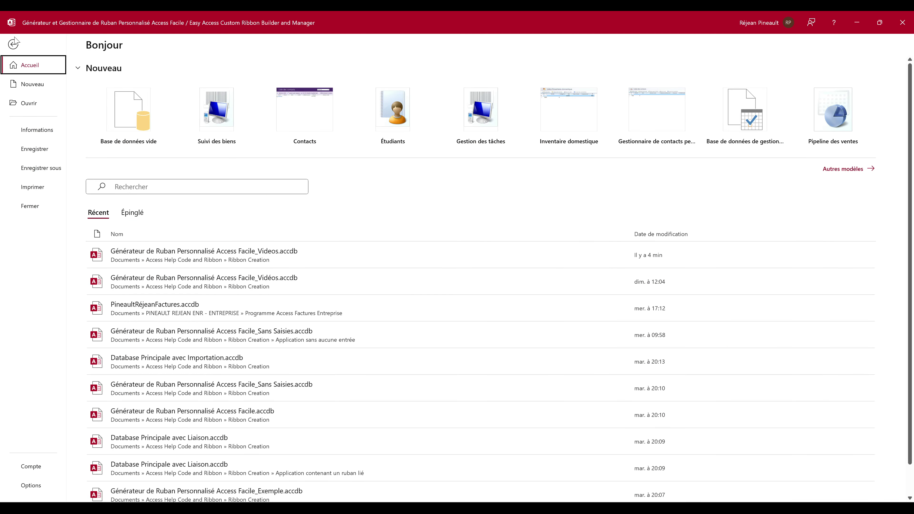
pyautogui.click(37, 130)
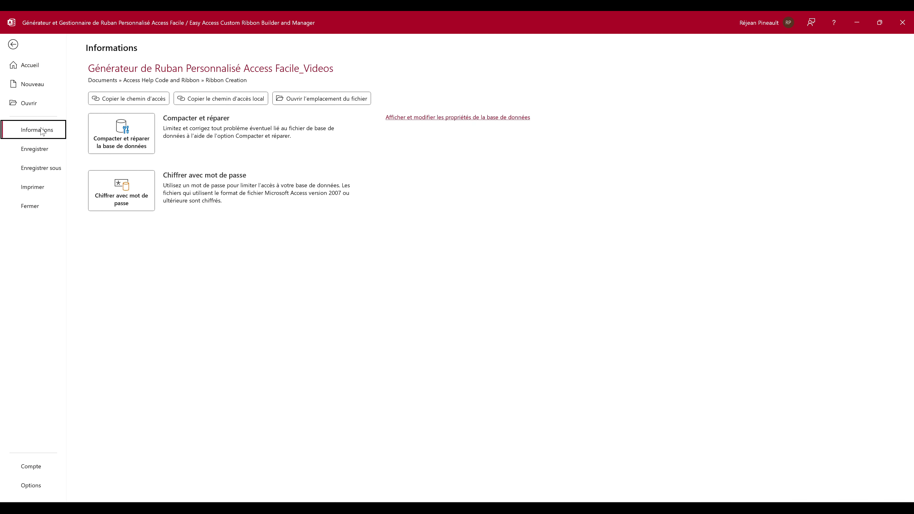
pyautogui.click(13, 44)
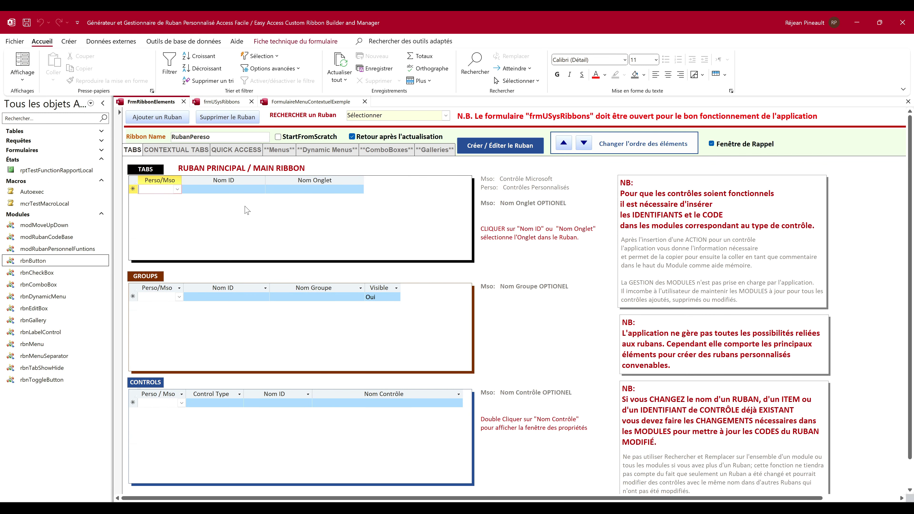
# Add a custom (Perso) tab to the main ribbon with the ID idTab1 and the name "Onglet 1".
pyautogui.click(177, 189)
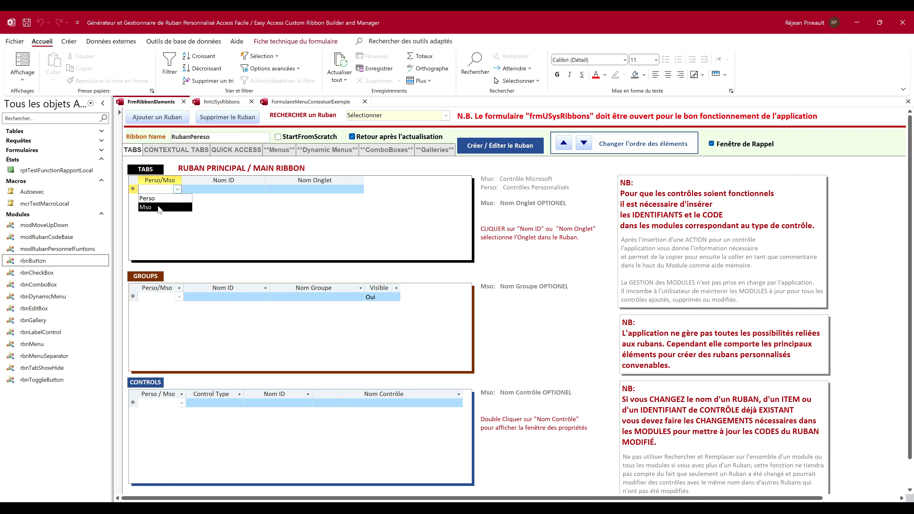
pyautogui.click(178, 190)
pyautogui.click(178, 190)
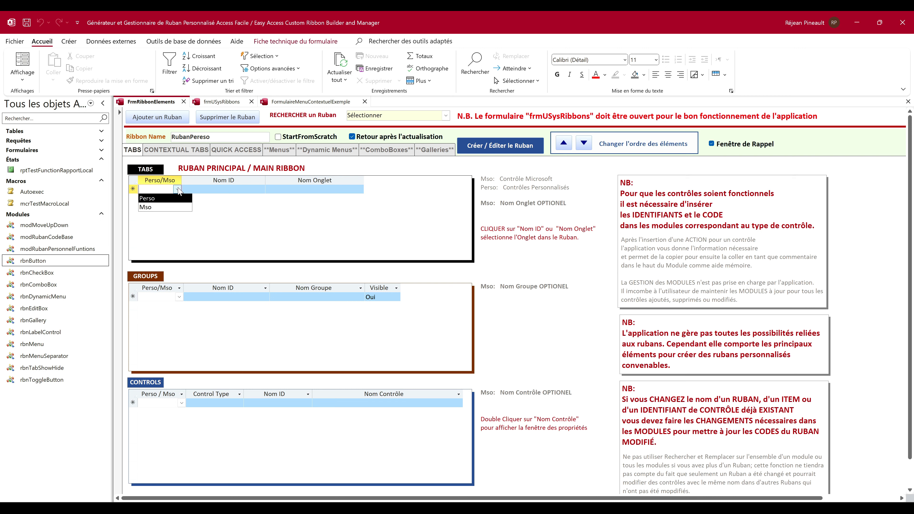
pyautogui.click(163, 199)
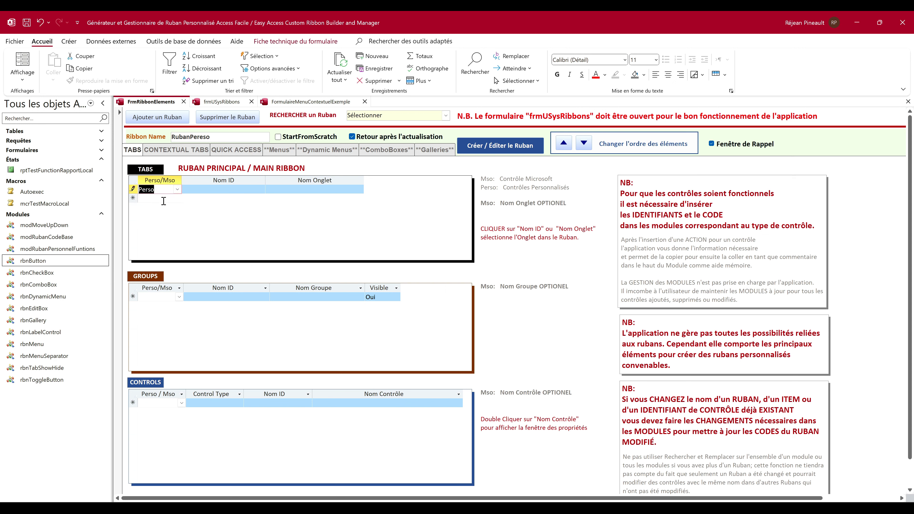
pyautogui.click(199, 191)
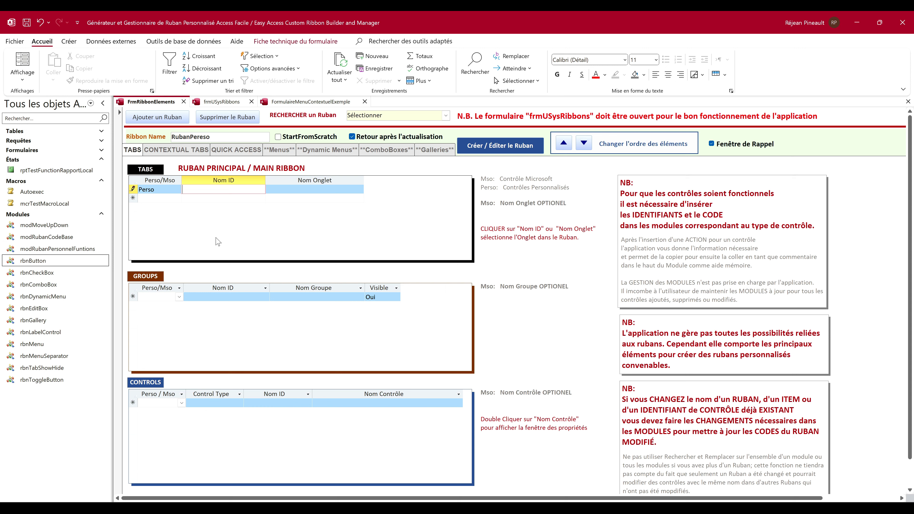
pyautogui.write('idTab1')
pyautogui.press('Tab')
pyautogui.write('Onglet')
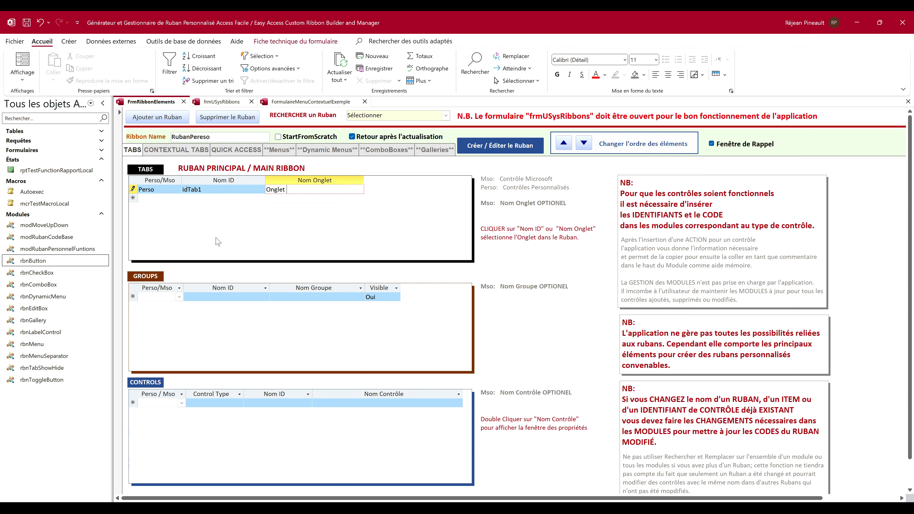
pyautogui.write(' 1')
# Add a custom (Perso) group to the tab with the ID idGroup1 and the name "Groupe 1".
pyautogui.click(179, 297)
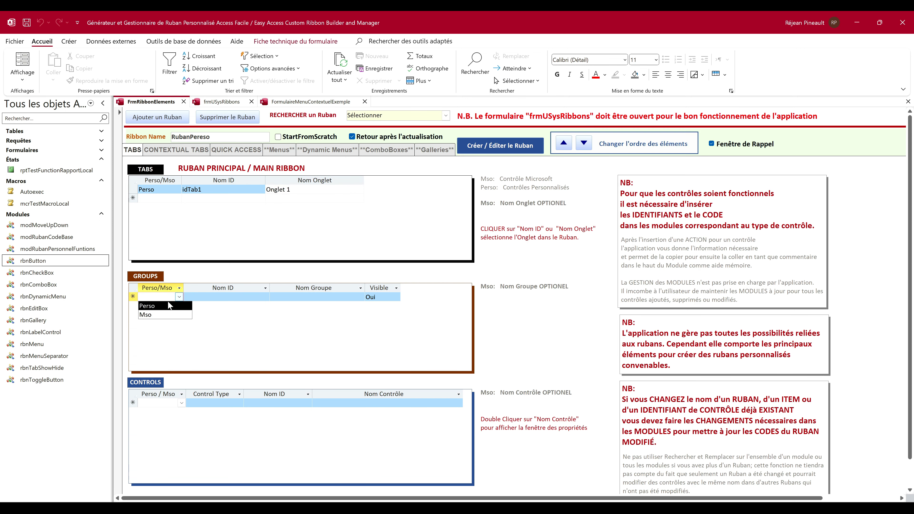
pyautogui.click(167, 304)
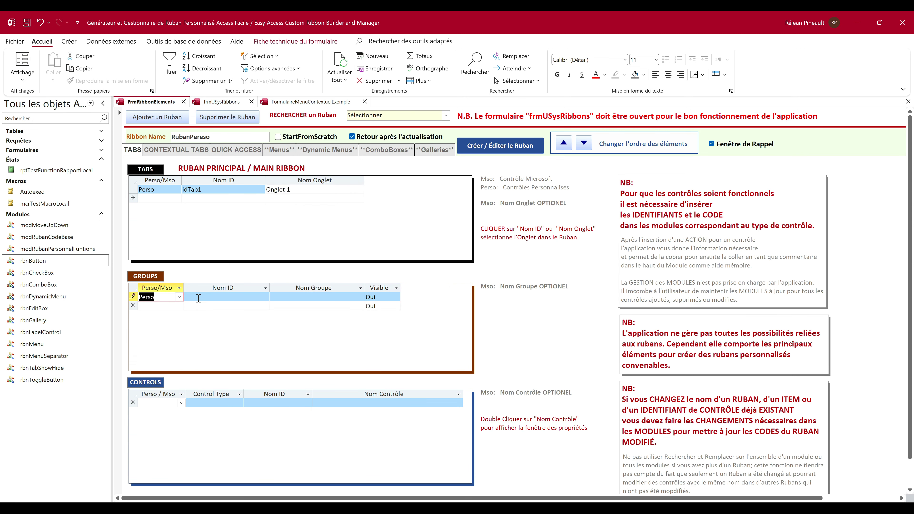
pyautogui.click(198, 298)
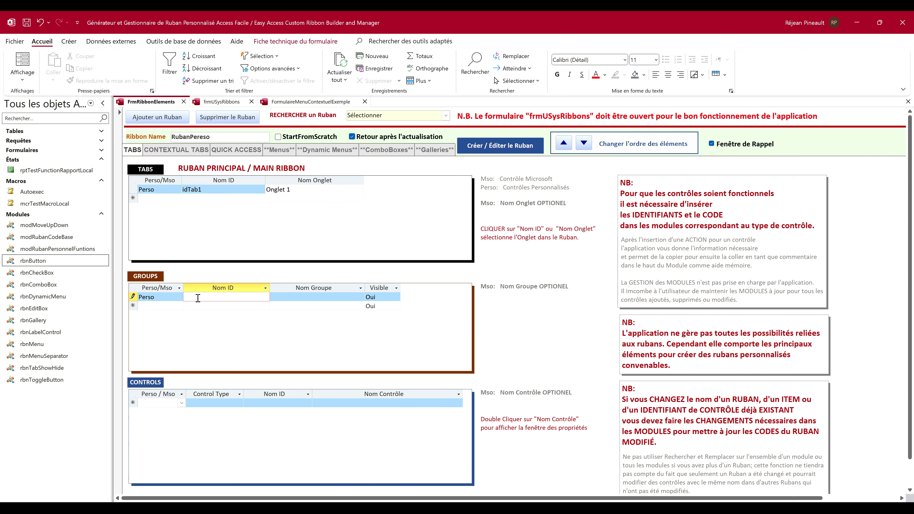
pyautogui.write('idGroup1')
pyautogui.click(307, 297)
pyautogui.write('Groupe')
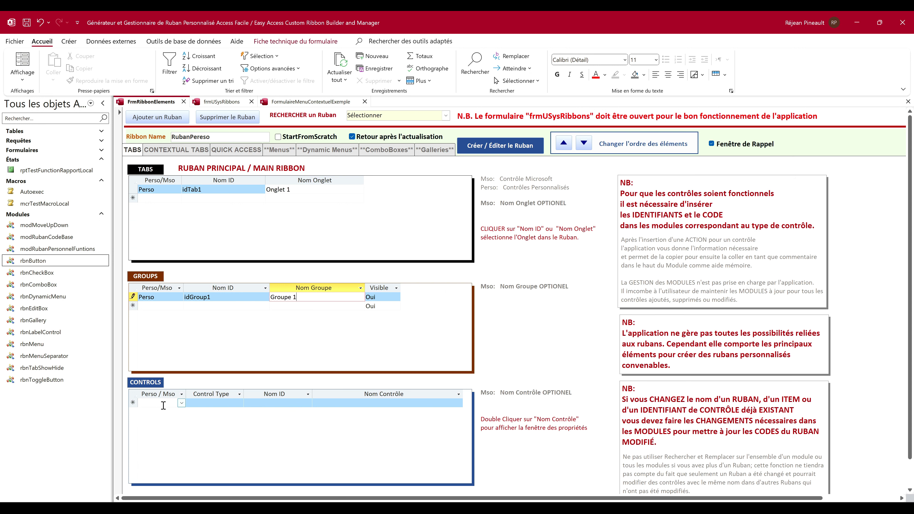
# Add a custom (Perso) control of type button to the group with the ID idButton1 and the name "Bouton 1".
pyautogui.click(183, 404)
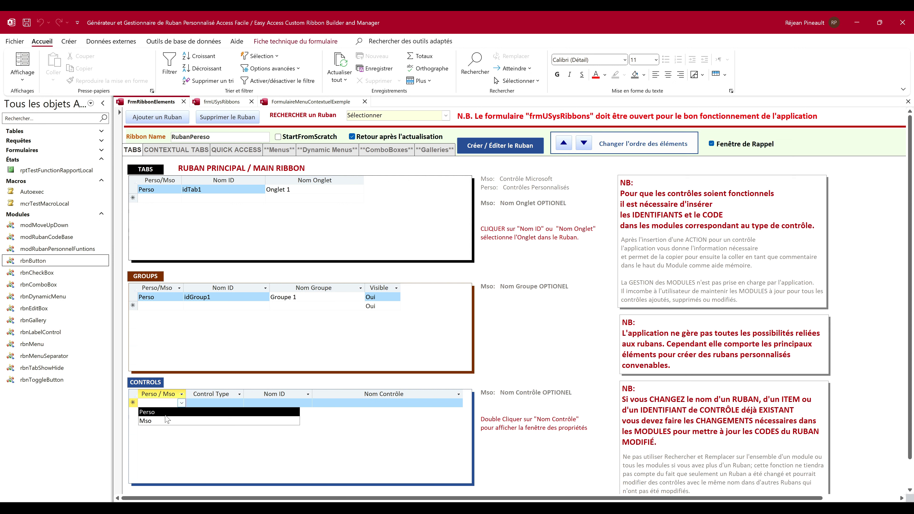
pyautogui.click(166, 414)
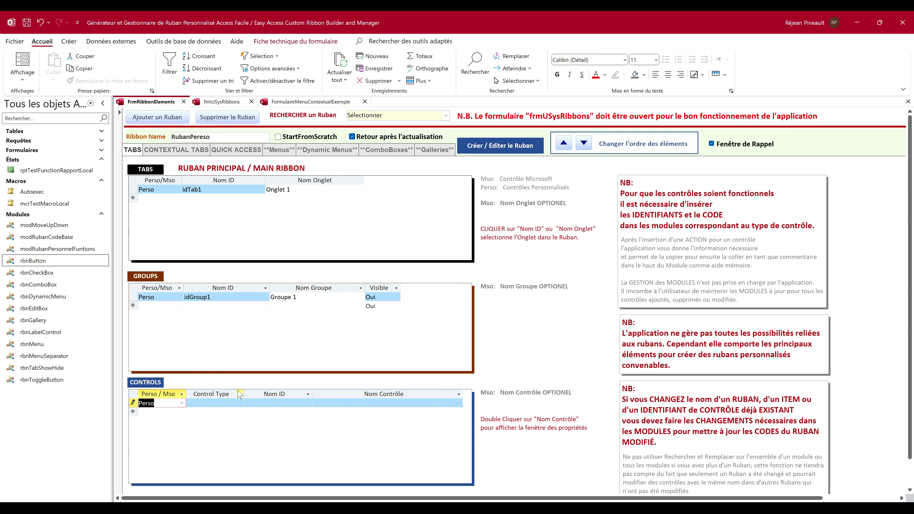
pyautogui.click(230, 403)
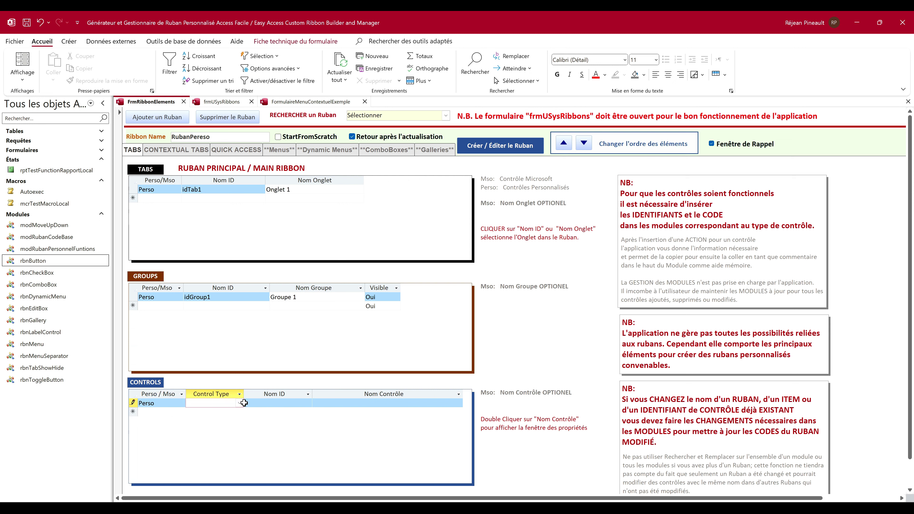
pyautogui.click(239, 403)
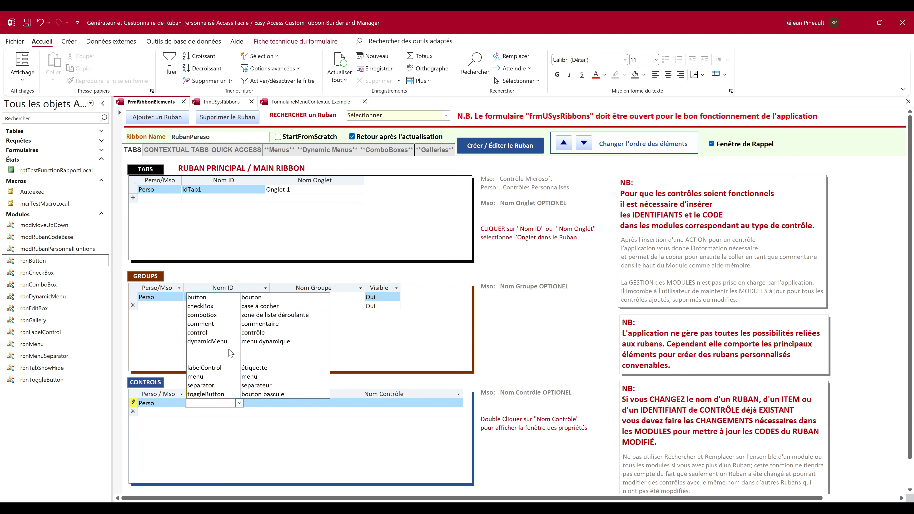
pyautogui.click(242, 297)
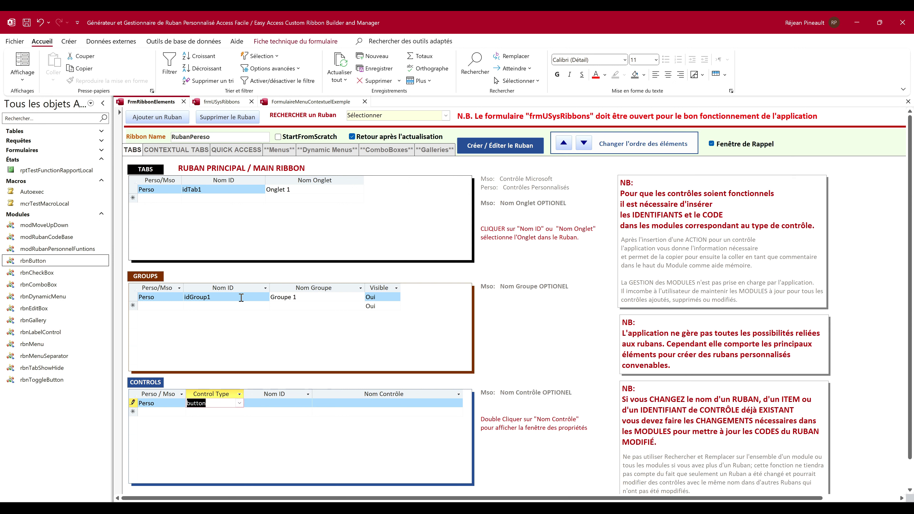
pyautogui.click(255, 403)
pyautogui.write('i')
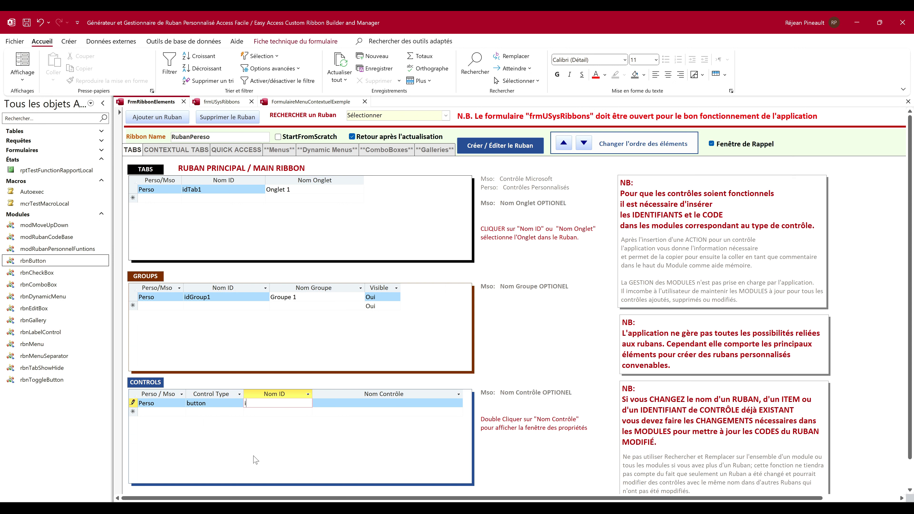
pyautogui.write('dButton1')
pyautogui.press('Tab')
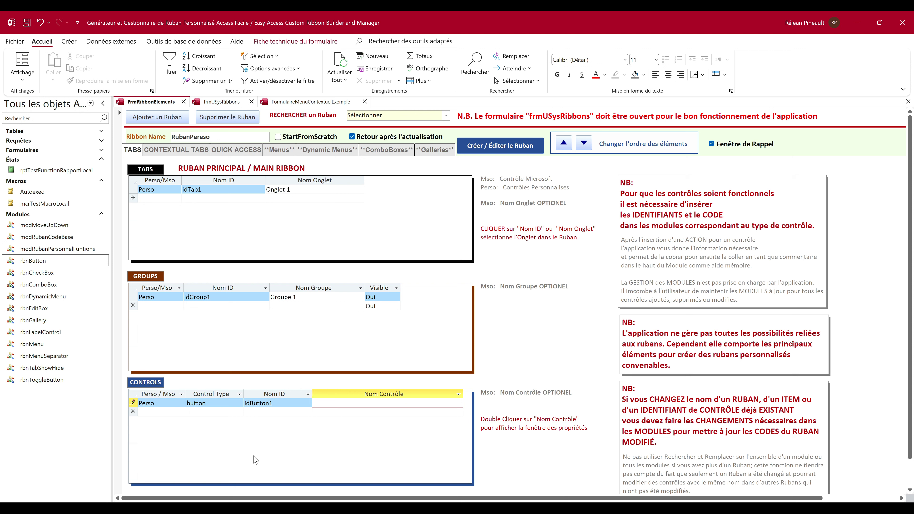
pyautogui.write('Bouton 1')
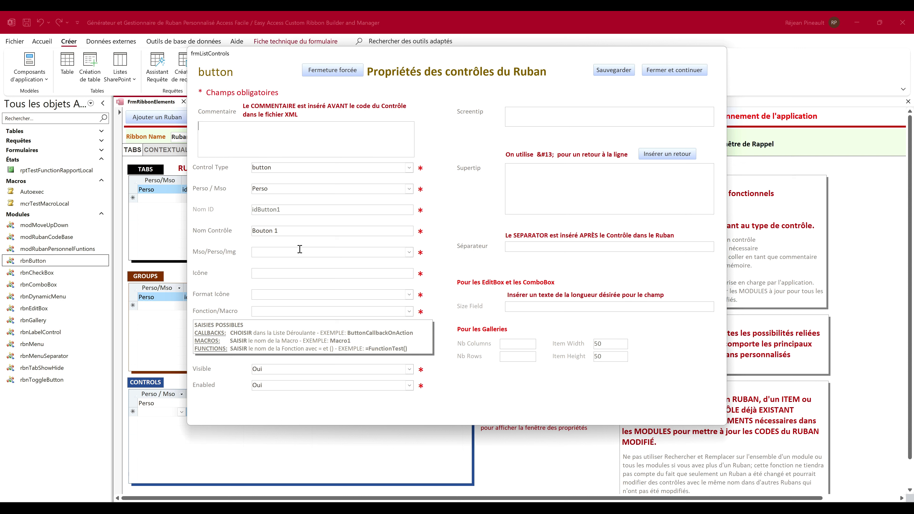
# Give Bouton 1 the custom (Perso) icon bank.bmp in large format.
pyautogui.click(409, 252)
pyautogui.click(325, 264)
pyautogui.click(318, 272)
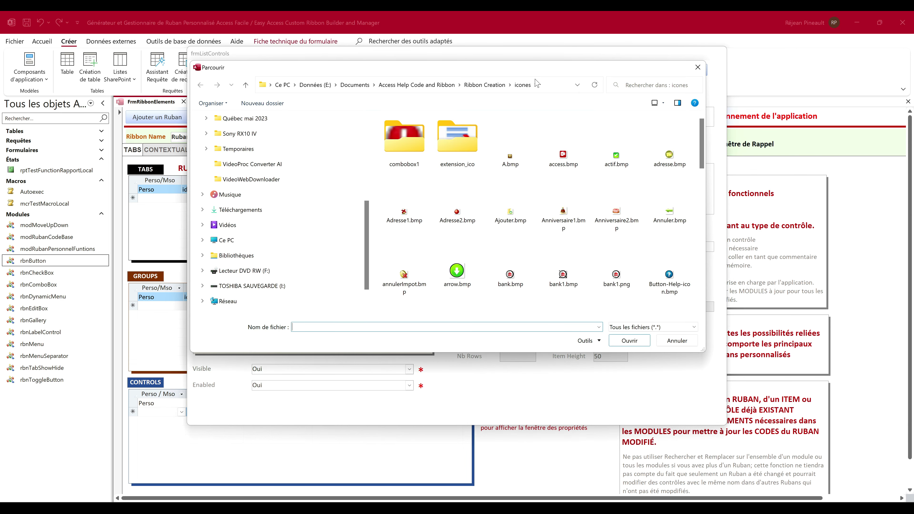
pyautogui.click(515, 275)
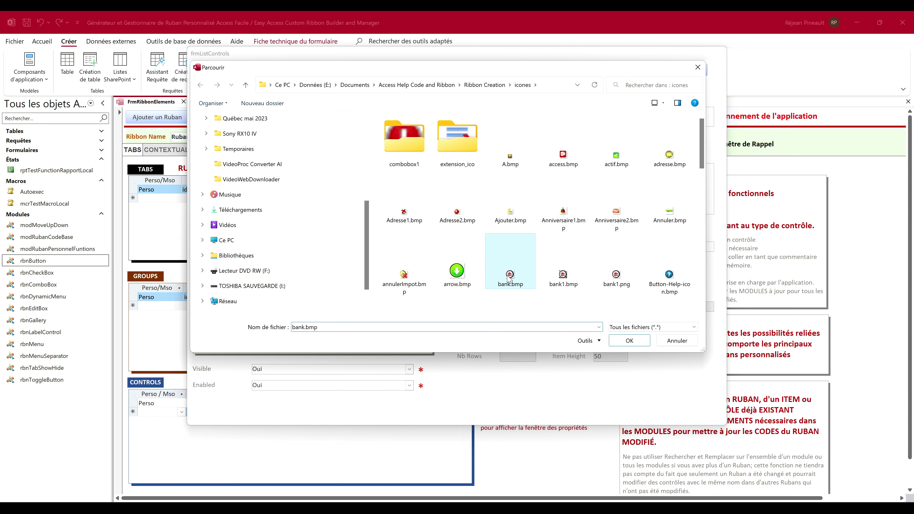
pyautogui.scroll(-2, 540, 288)
pyautogui.click(630, 340)
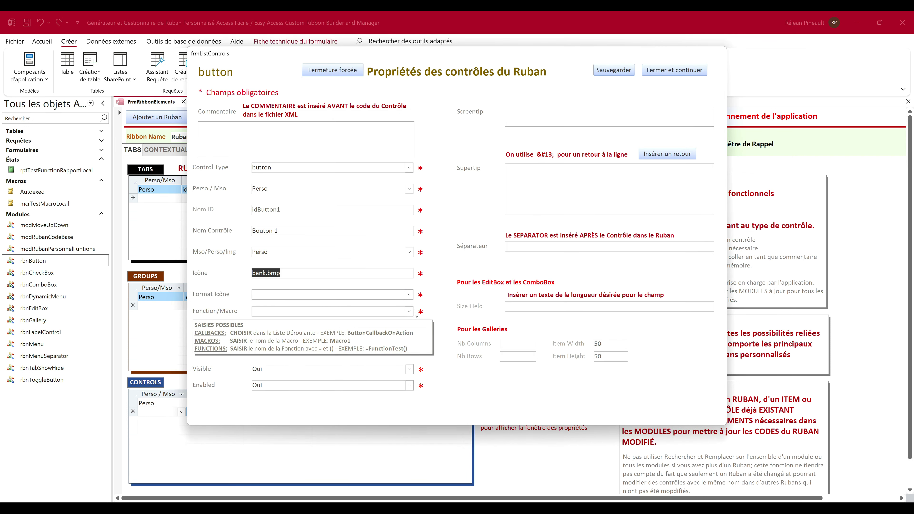
pyautogui.click(409, 294)
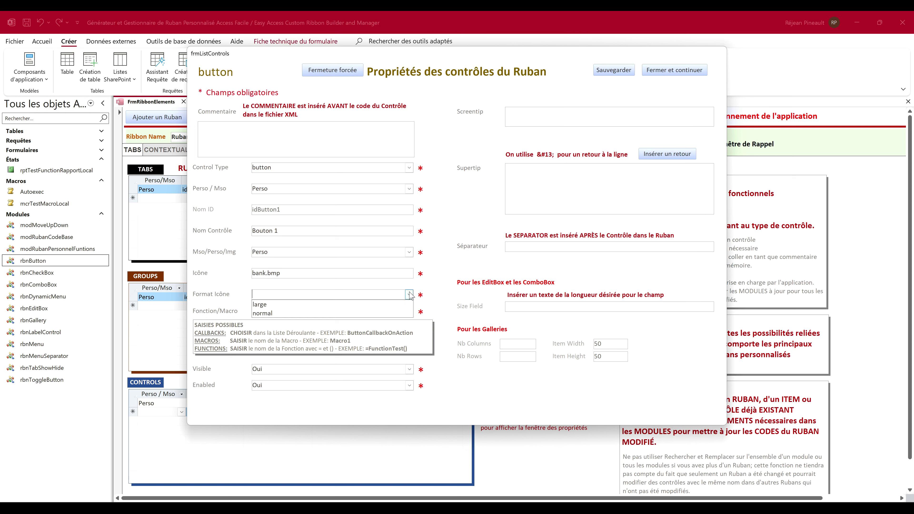
pyautogui.click(351, 304)
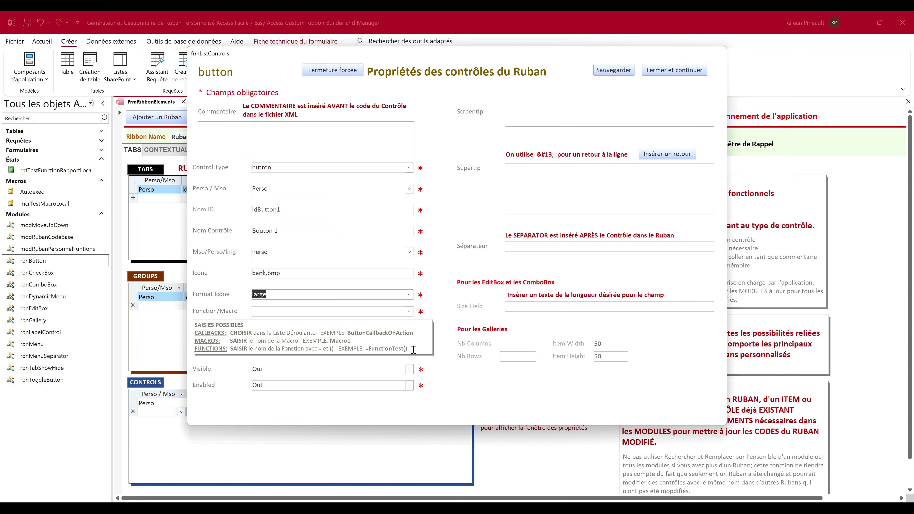
# Assign ButtonCallbackOnAction as Bouton 1's function and copy its identifiers for the module.
pyautogui.click(409, 312)
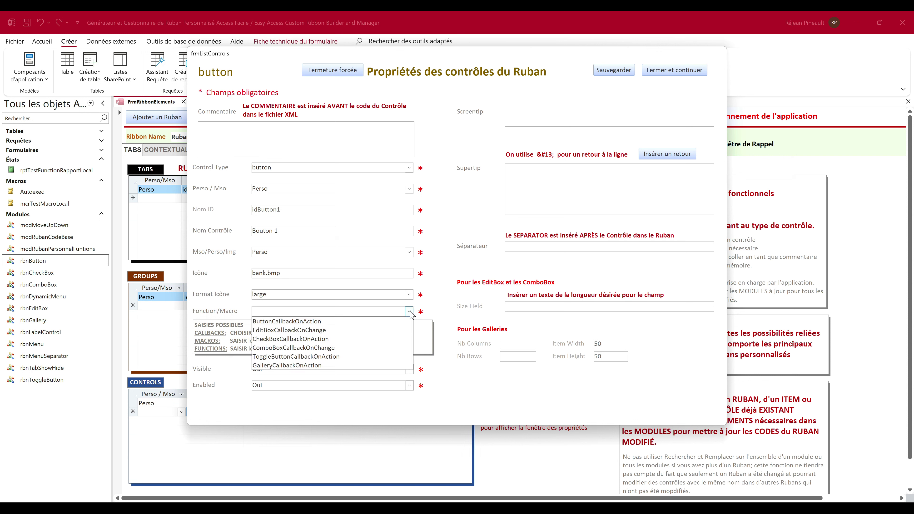
pyautogui.click(280, 323)
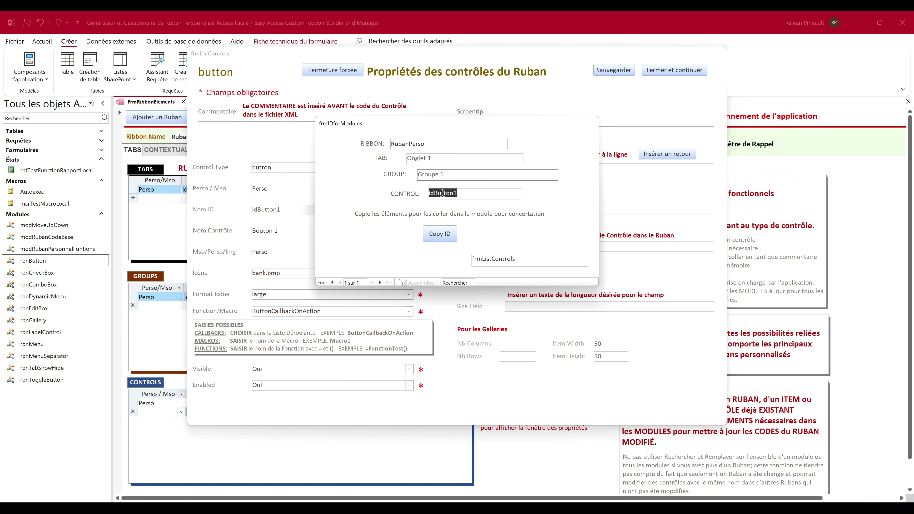
pyautogui.click(437, 234)
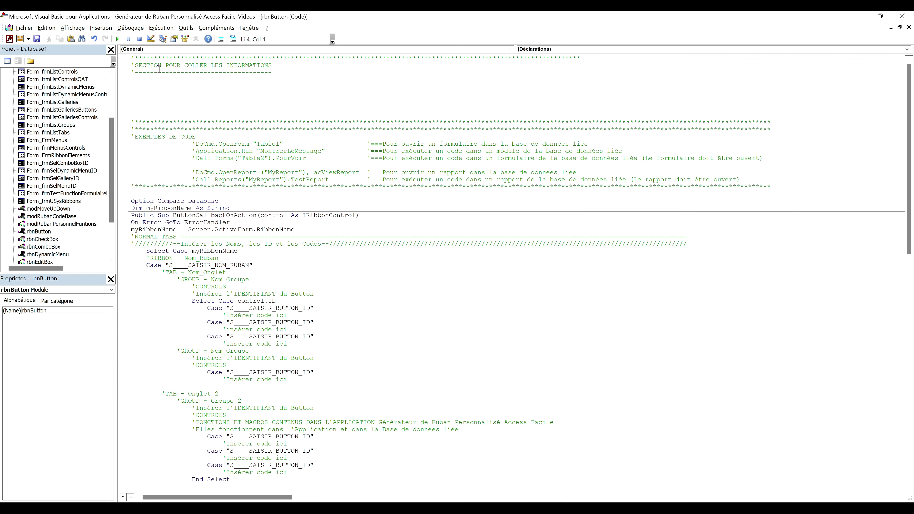
# Paste the copied ribbon, tab, group and control identifiers into the information section of the rbnButton module.
pyautogui.rightClick(139, 77)
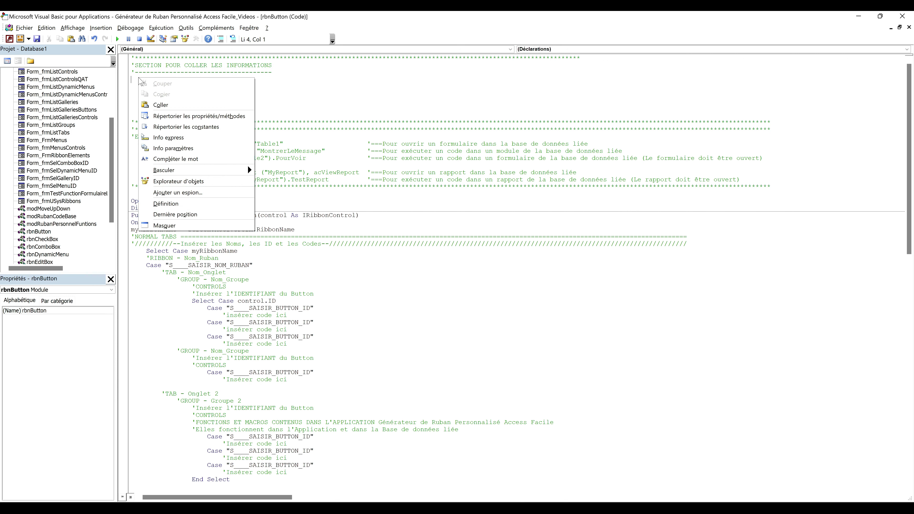
pyautogui.click(168, 106)
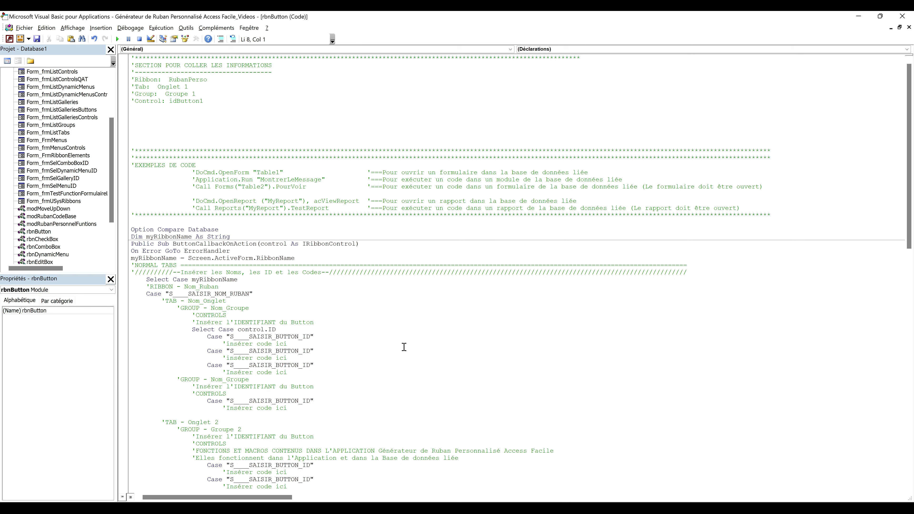
pyautogui.scroll(-1, 256, 126)
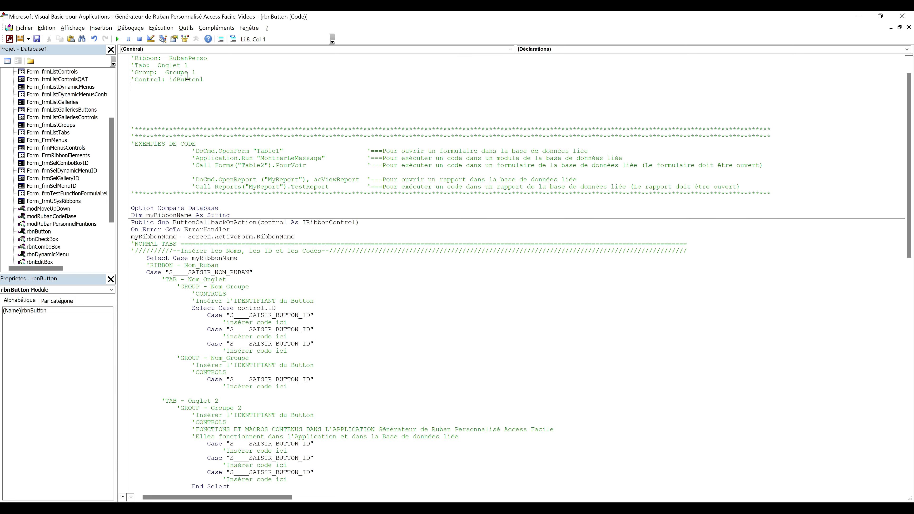
pyautogui.scroll(1, 214, 82)
# Copy RubanPerso from the pasted identifiers and replace the Nom_Ruban placeholder in the RIBBON comment with it.
pyautogui.click(189, 80)
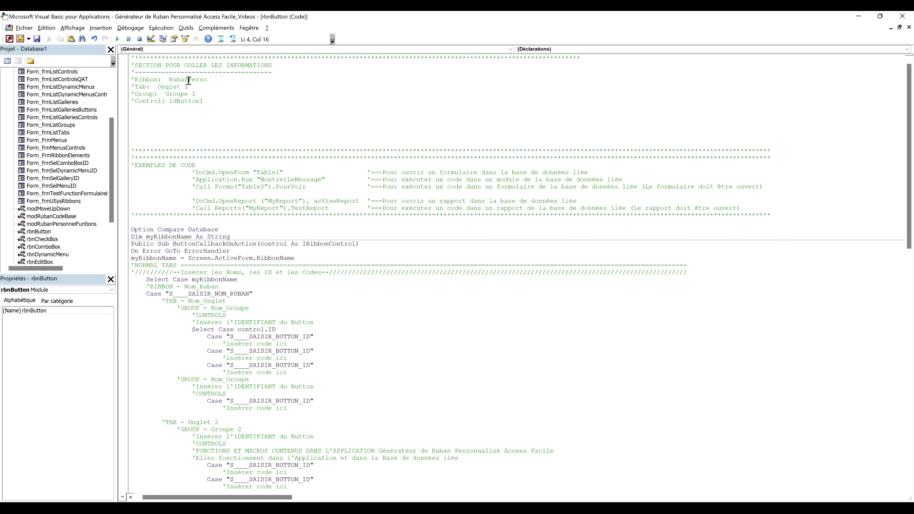
pyautogui.doubleClick(188, 80)
pyautogui.rightClick(189, 80)
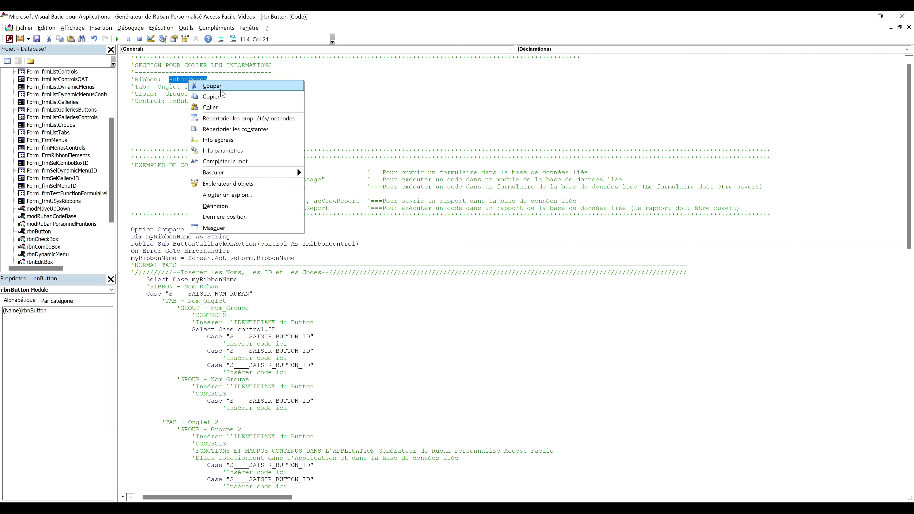
pyautogui.click(229, 100)
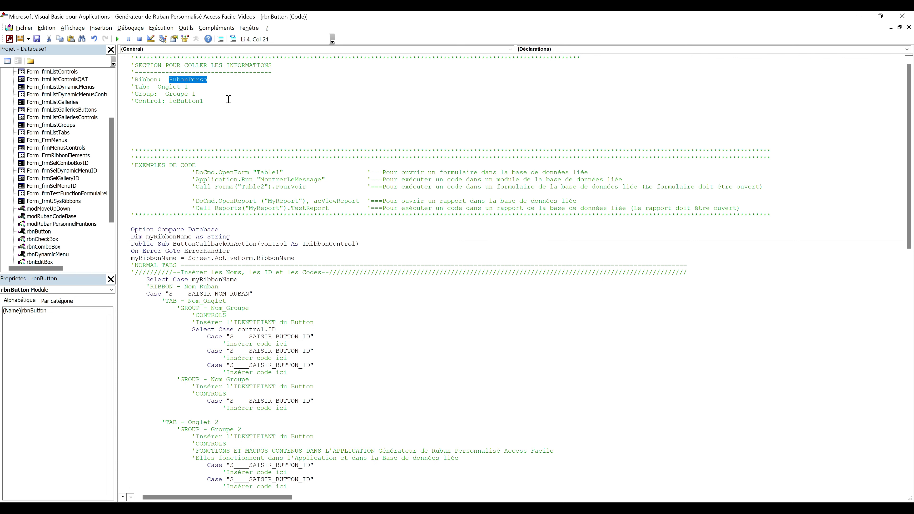
pyautogui.click(202, 287)
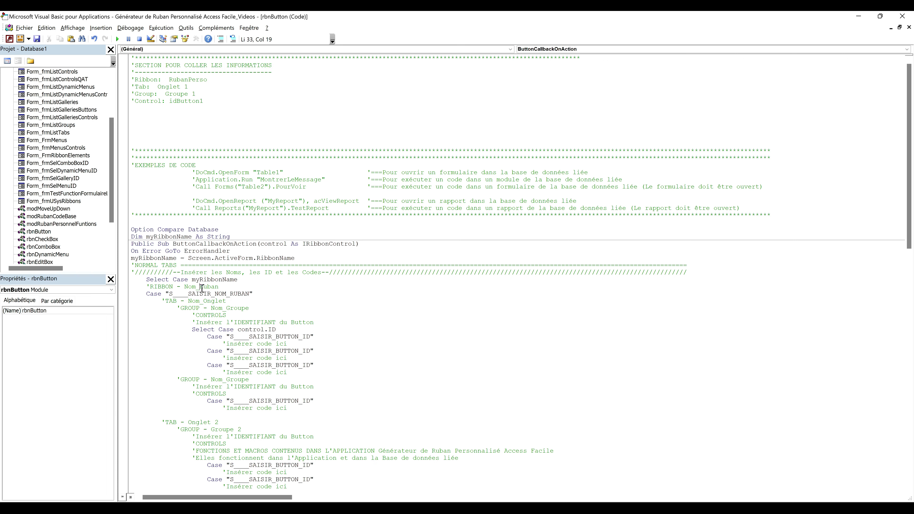
pyautogui.doubleClick(201, 288)
pyautogui.rightClick(198, 287)
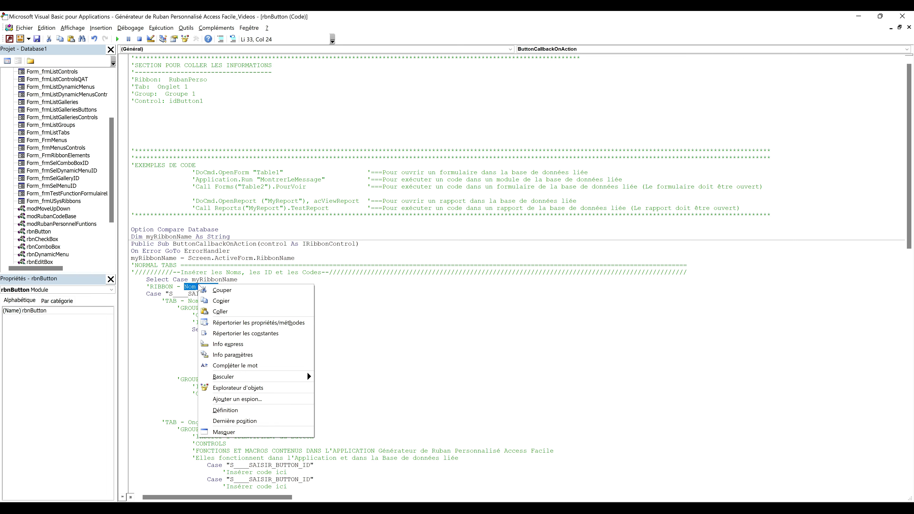
pyautogui.click(220, 312)
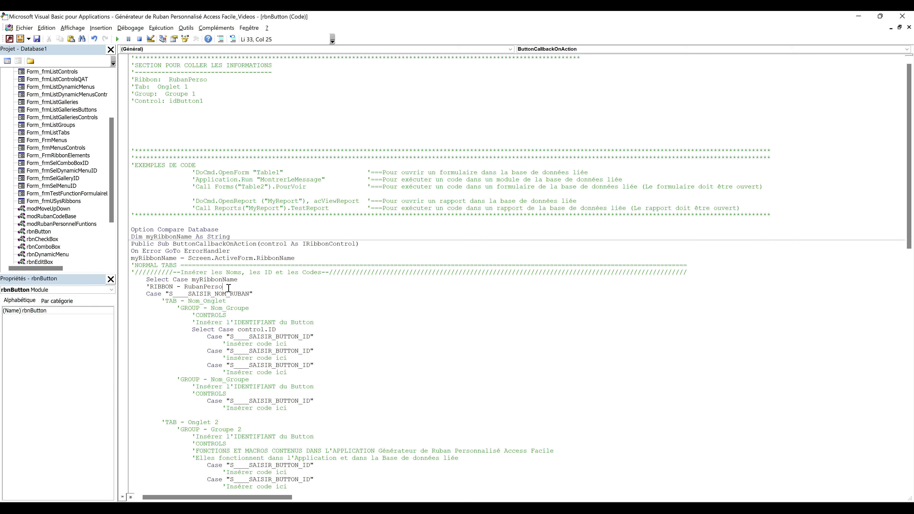
# Replace the S____SAISIR_NOM_RUBAN placeholder in the ribbon's Case line with the copied ribbon name.
pyautogui.doubleClick(206, 293)
pyautogui.rightClick(206, 294)
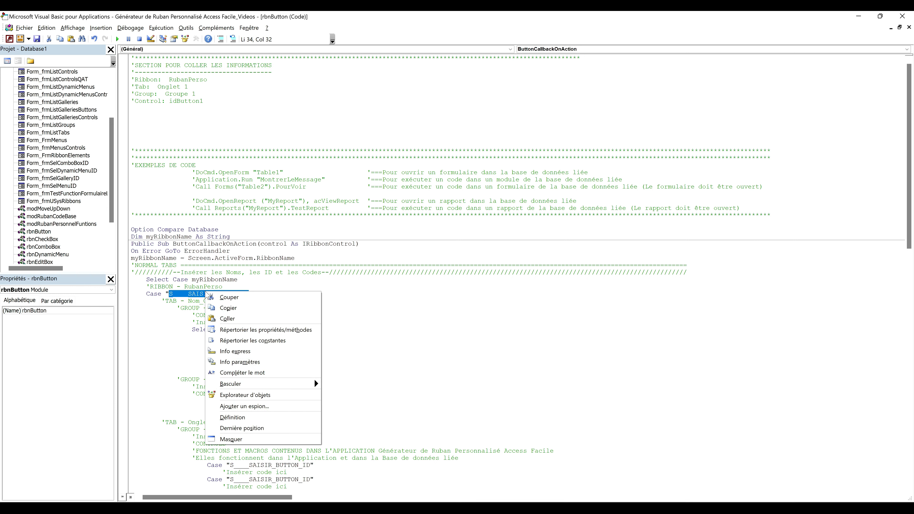